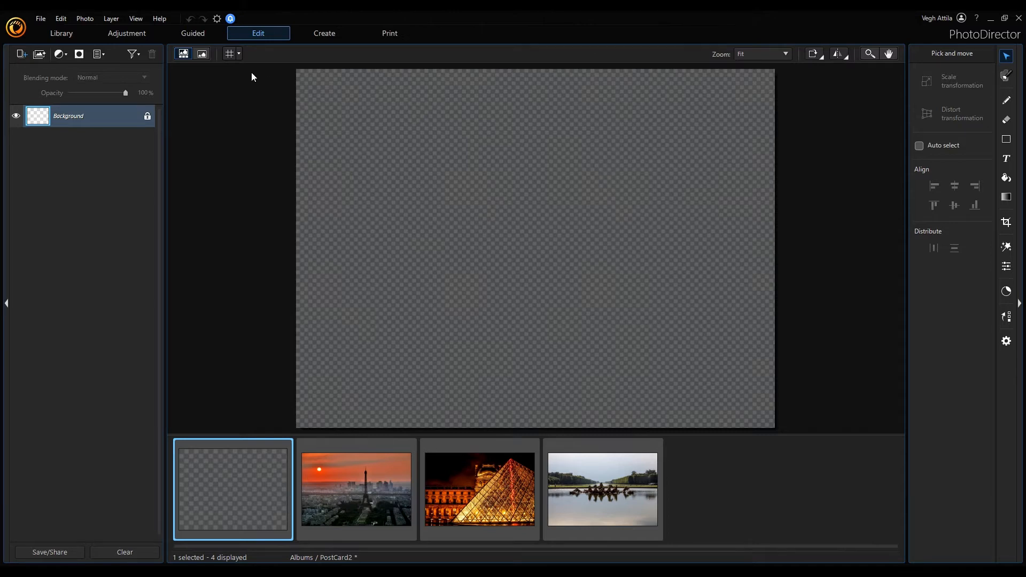
# Show the grid lines, then add the Eiffel Tower photo as a layer scaled to fit the upper-left quarter of the canvas.
pyautogui.click(230, 55)
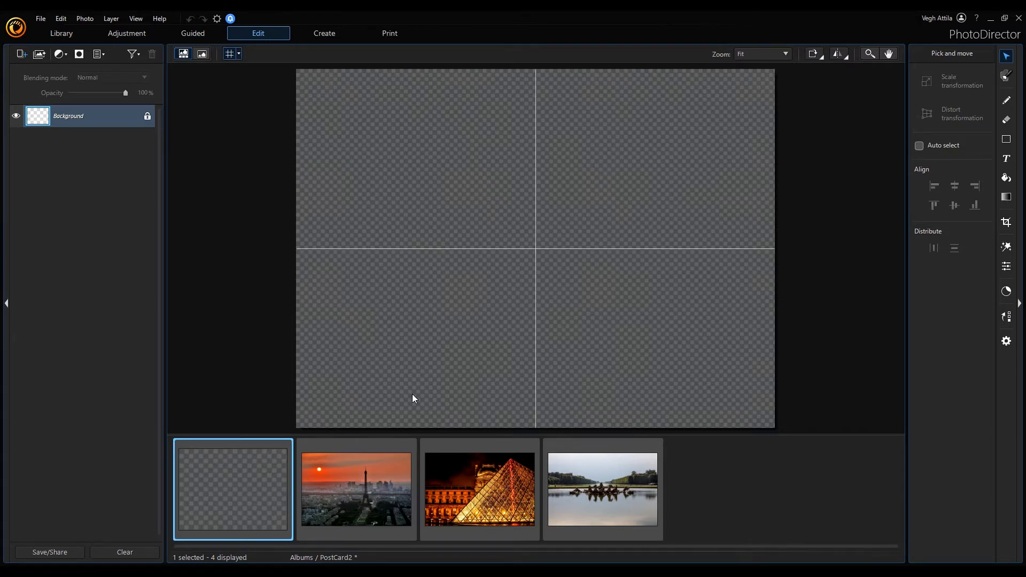
pyautogui.moveTo(355, 489); pyautogui.dragTo(348, 127)
pyautogui.moveTo(774, 406); pyautogui.dragTo(531, 236)
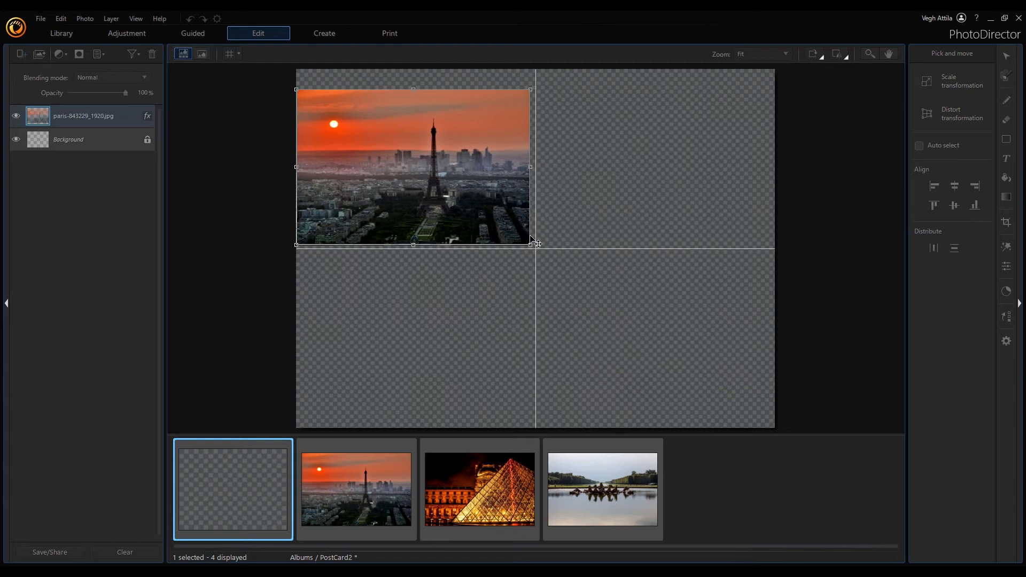
pyautogui.moveTo(420, 178)
pyautogui.mouseDown()
pyautogui.moveTo(420, 160)
pyautogui.moveTo(430, 163)
pyautogui.mouseUp()
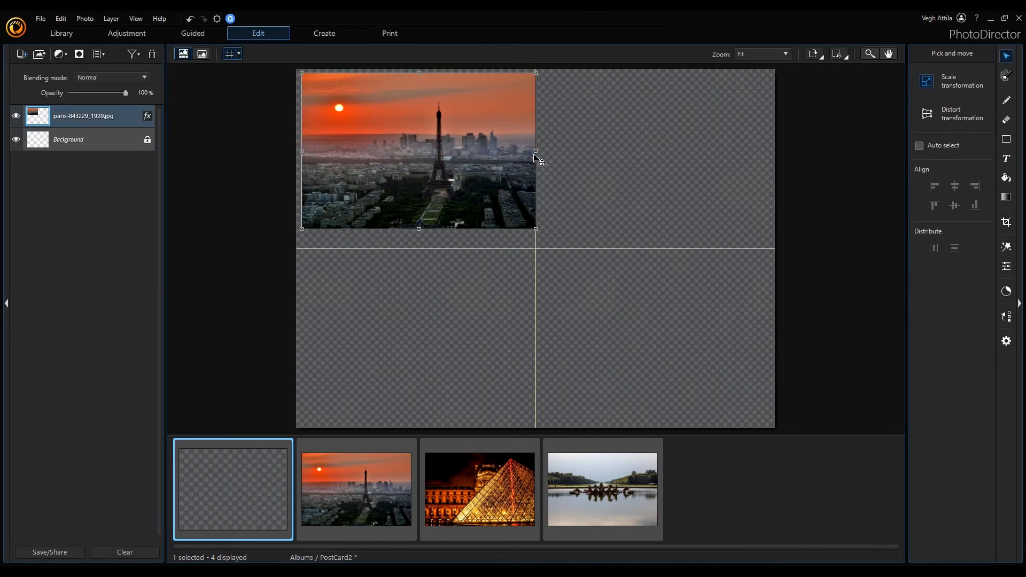
pyautogui.moveTo(536, 154); pyautogui.dragTo(531, 154)
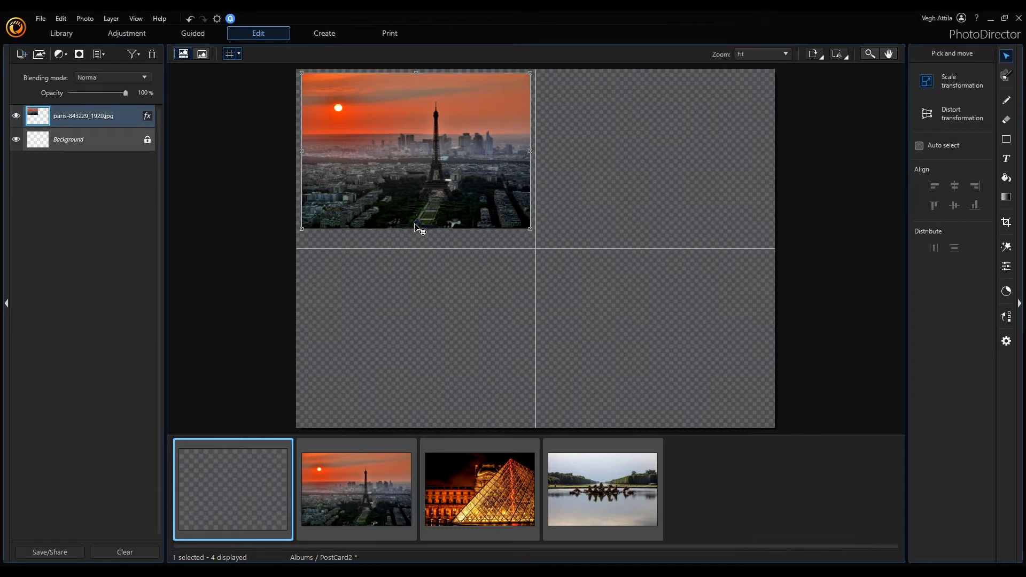
# Add the Louvre photo as a layer and scale it to fit the upper-right quarter of the canvas.
pyautogui.moveTo(473, 502); pyautogui.dragTo(609, 114)
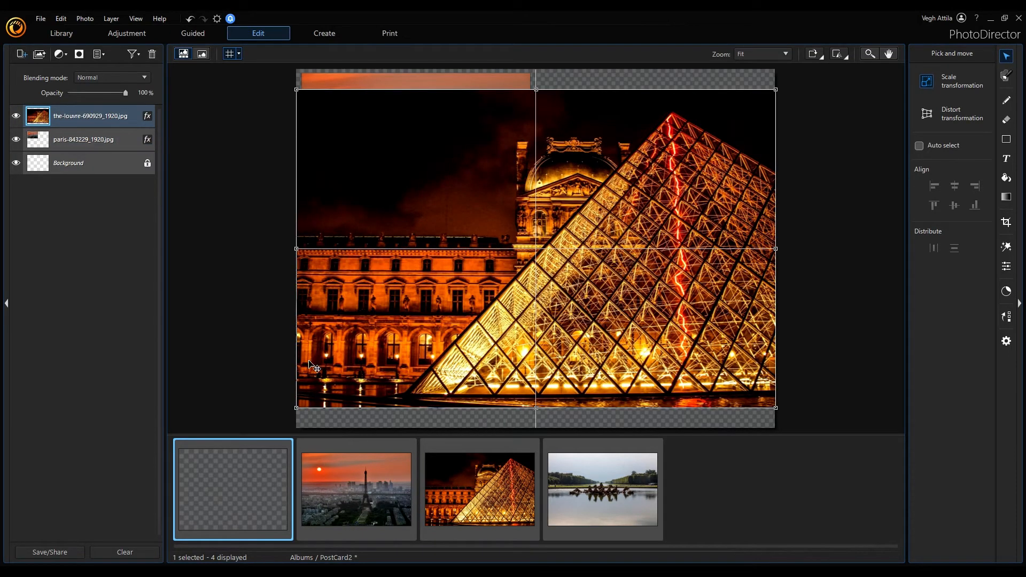
pyautogui.moveTo(296, 407); pyautogui.dragTo(542, 222)
pyautogui.moveTo(631, 159); pyautogui.dragTo(632, 146)
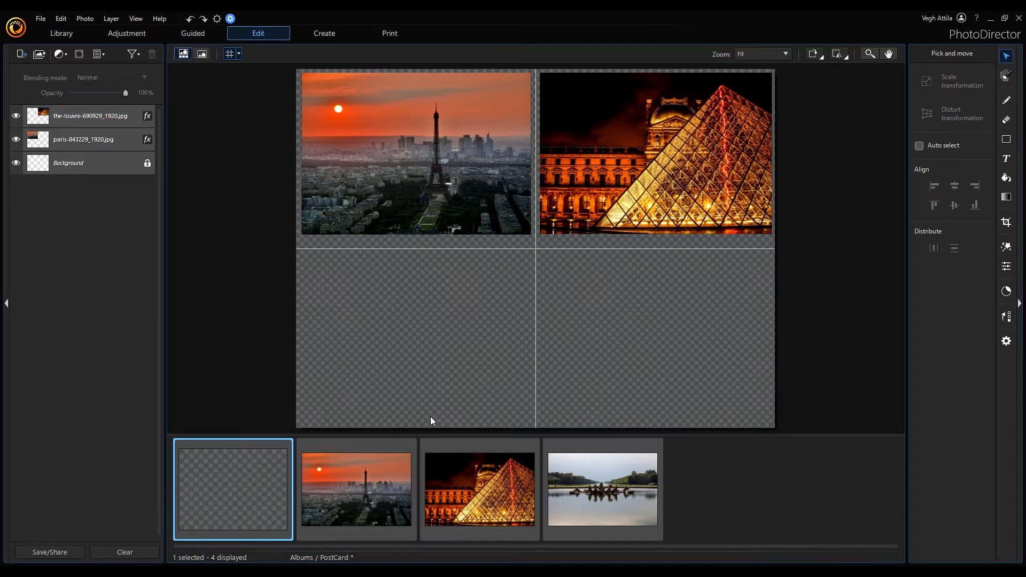
# Add the Versailles photo as a layer beneath the other two photos and shift it down over the canvas's lower half.
pyautogui.moveTo(613, 493); pyautogui.dragTo(366, 295)
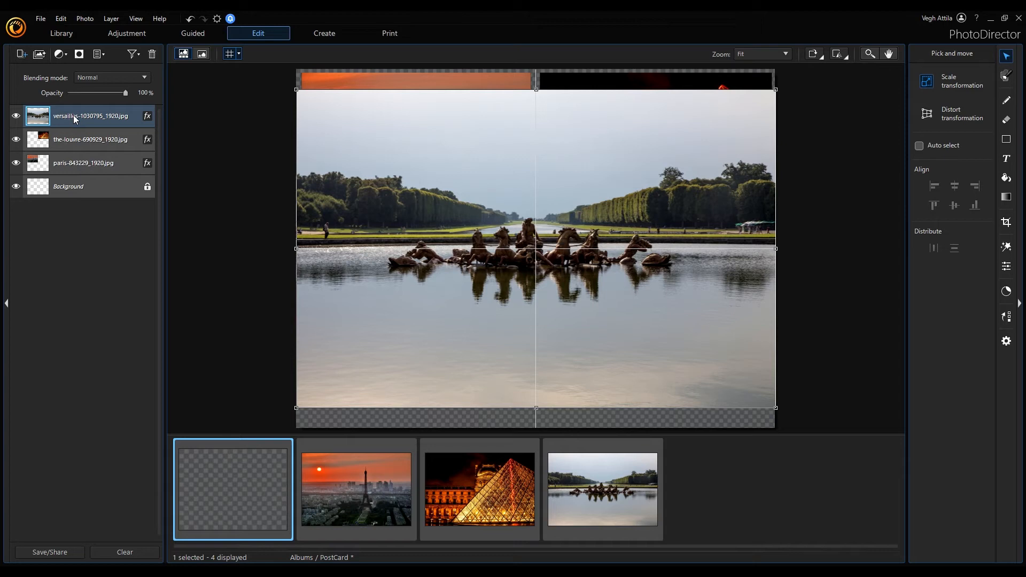
pyautogui.moveTo(76, 121); pyautogui.dragTo(77, 171)
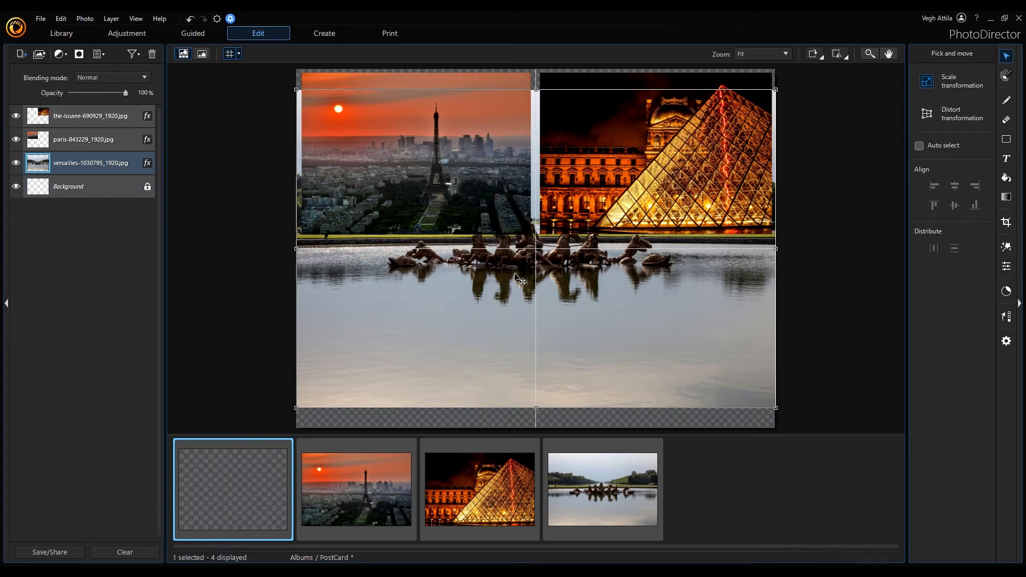
pyautogui.moveTo(511, 286); pyautogui.dragTo(512, 384)
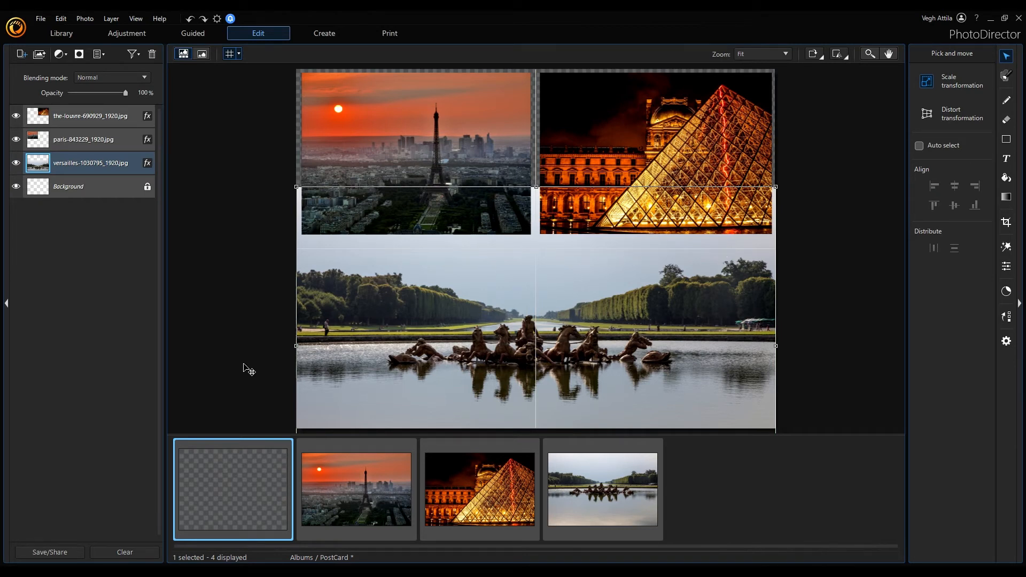
# Create a Reveal All layer mask on the Versailles layer and select its masked area.
pyautogui.rightClick(68, 167)
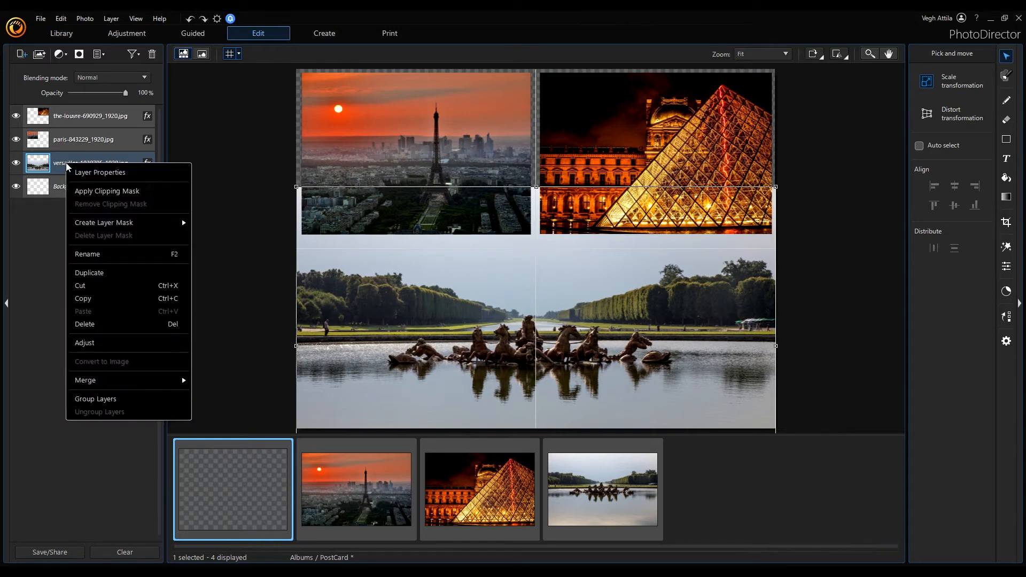
pyautogui.moveTo(106, 229)
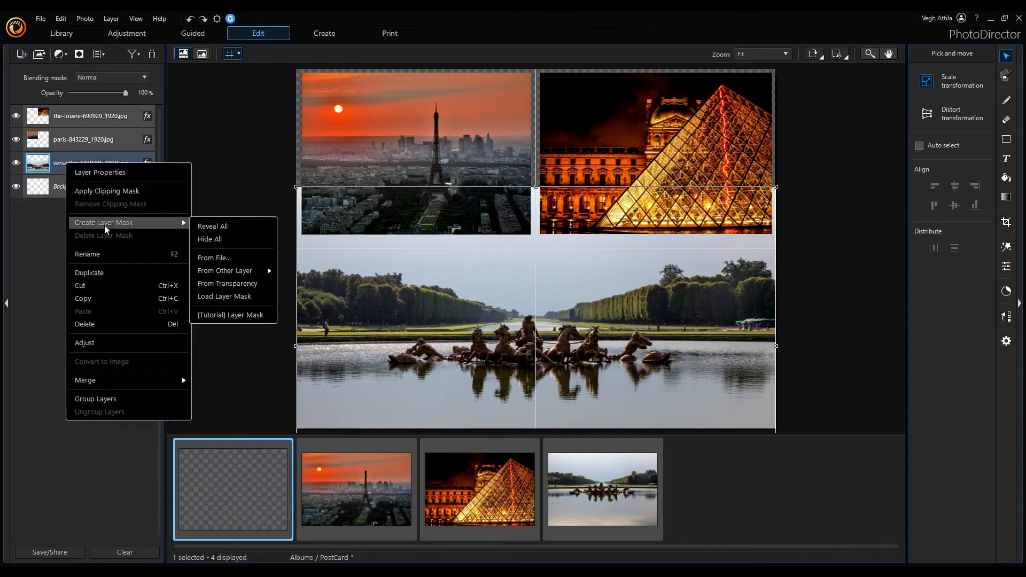
pyautogui.click(232, 229)
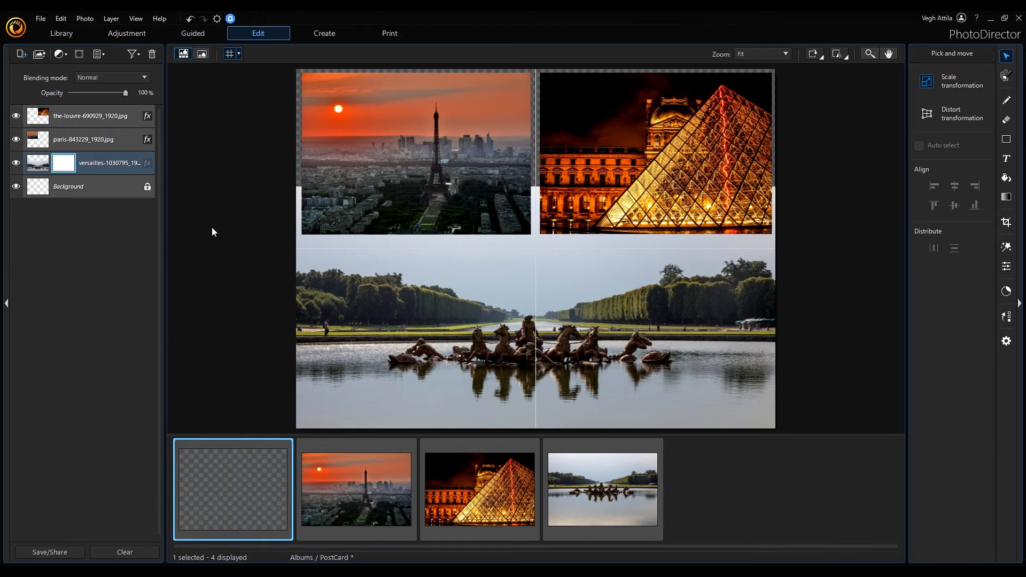
pyautogui.rightClick(65, 161)
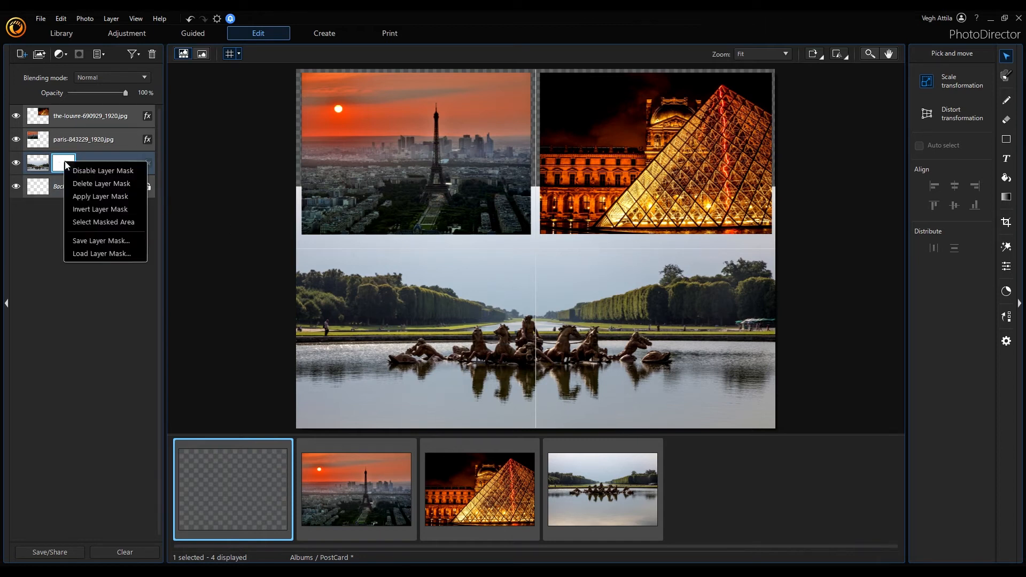
pyautogui.click(94, 222)
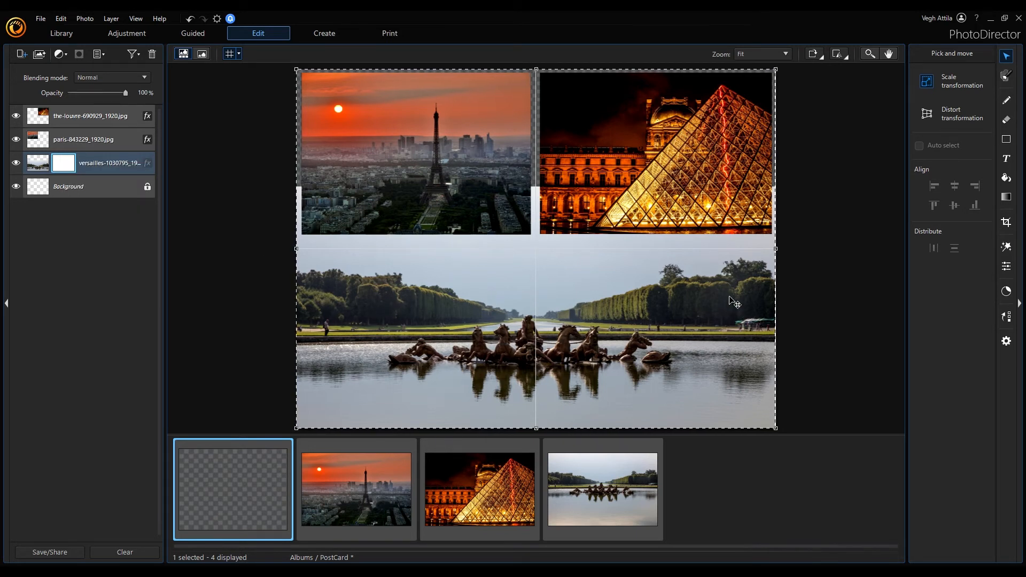
# Shrink the Versailles mask selection to the canvas's lower half, leaving narrow margins at the sides and bottom, and clear the selection.
pyautogui.moveTo(536, 69); pyautogui.dragTo(532, 259)
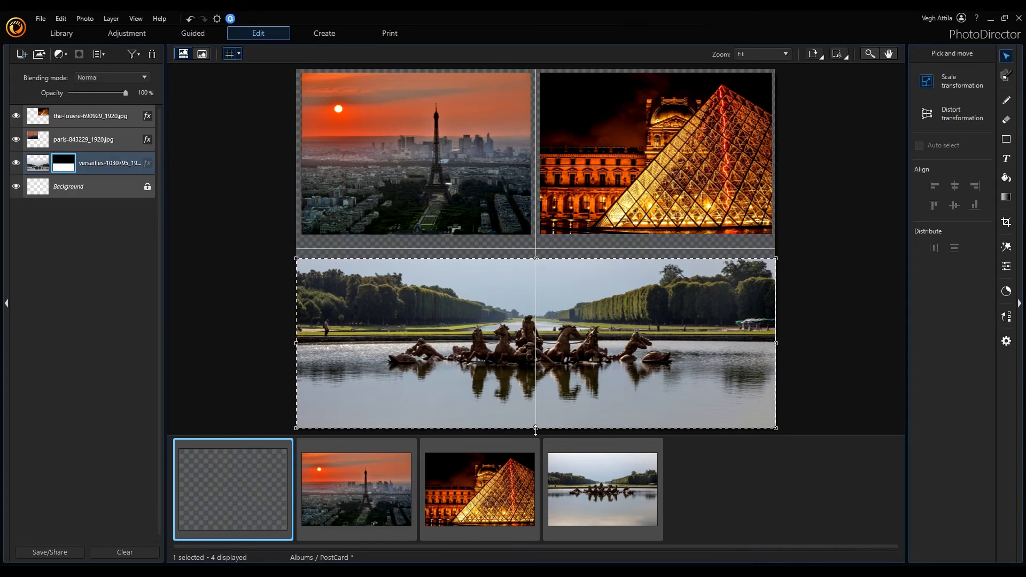
pyautogui.moveTo(536, 428); pyautogui.dragTo(537, 422)
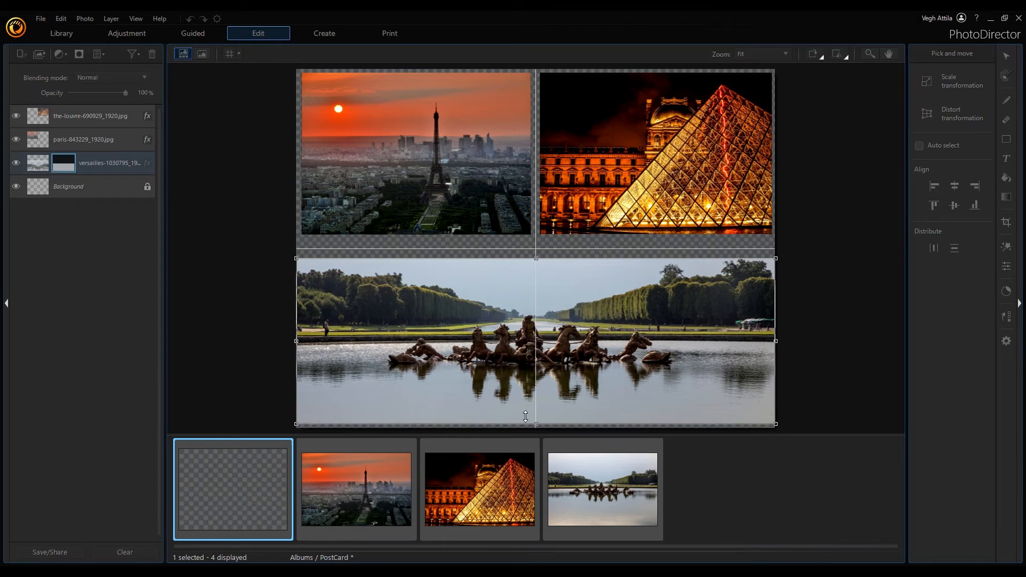
pyautogui.moveTo(298, 341); pyautogui.dragTo(302, 340)
pyautogui.moveTo(775, 342); pyautogui.dragTo(768, 347)
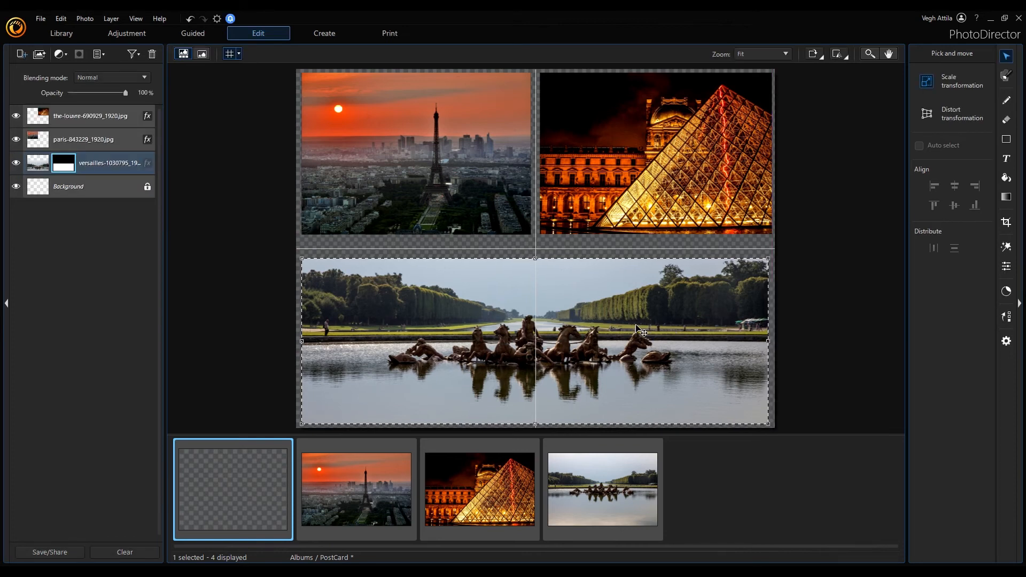
pyautogui.rightClick(402, 313)
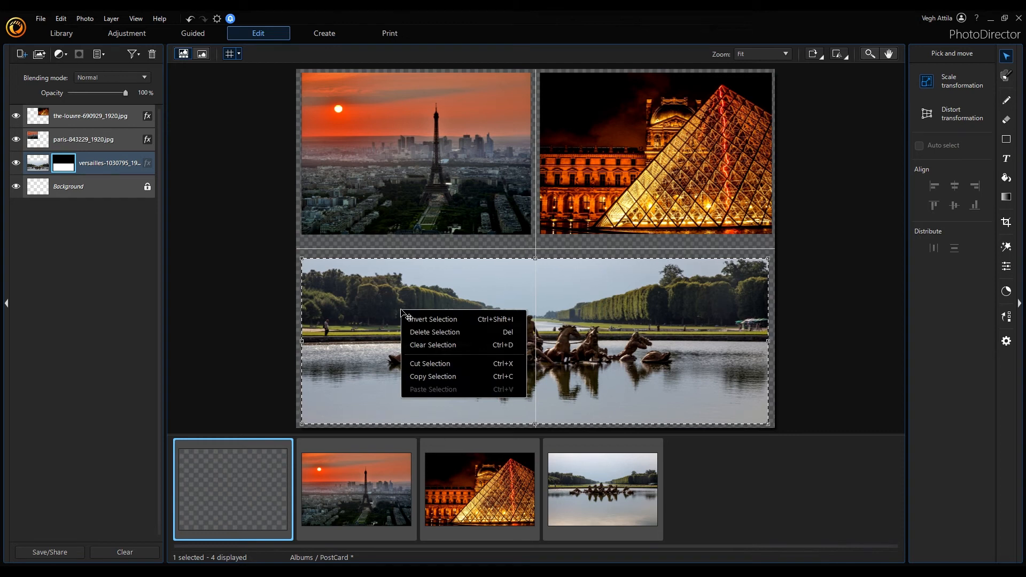
pyautogui.click(426, 344)
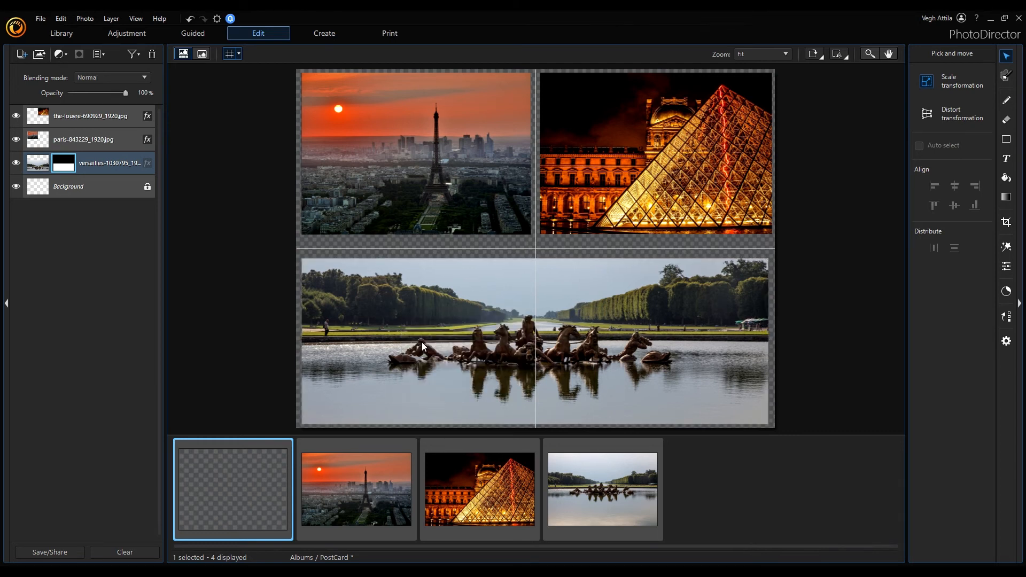
pyautogui.click(236, 267)
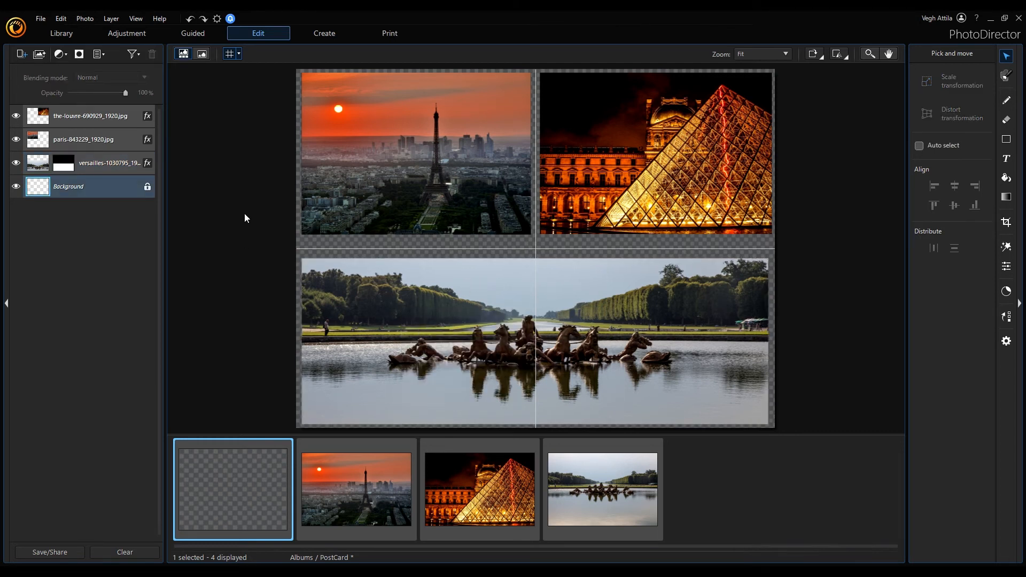
# Narrow the Louvre photo slightly so its right edge lines up with the Versailles photo below.
pyautogui.click(72, 114)
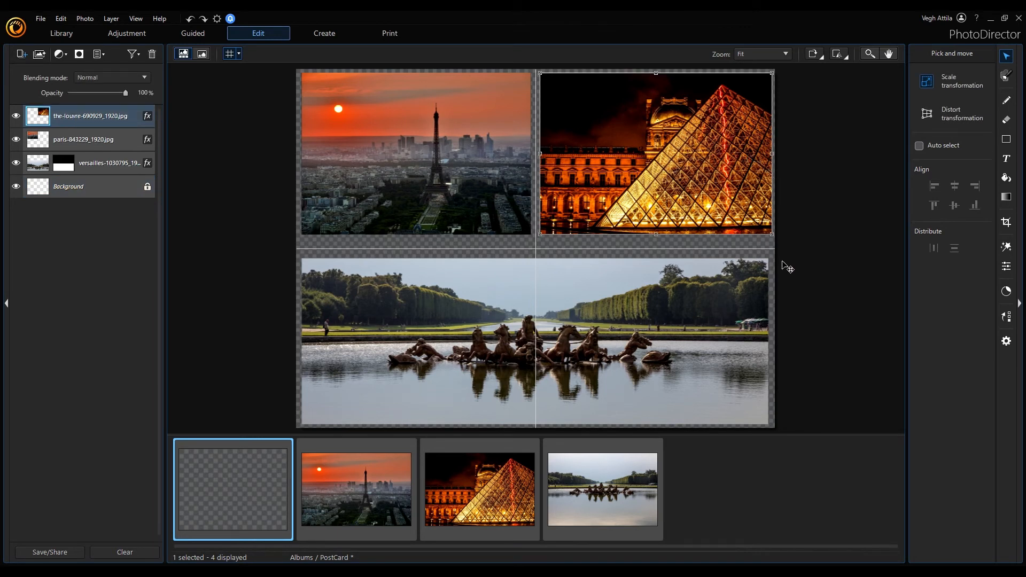
pyautogui.moveTo(771, 153); pyautogui.dragTo(768, 154)
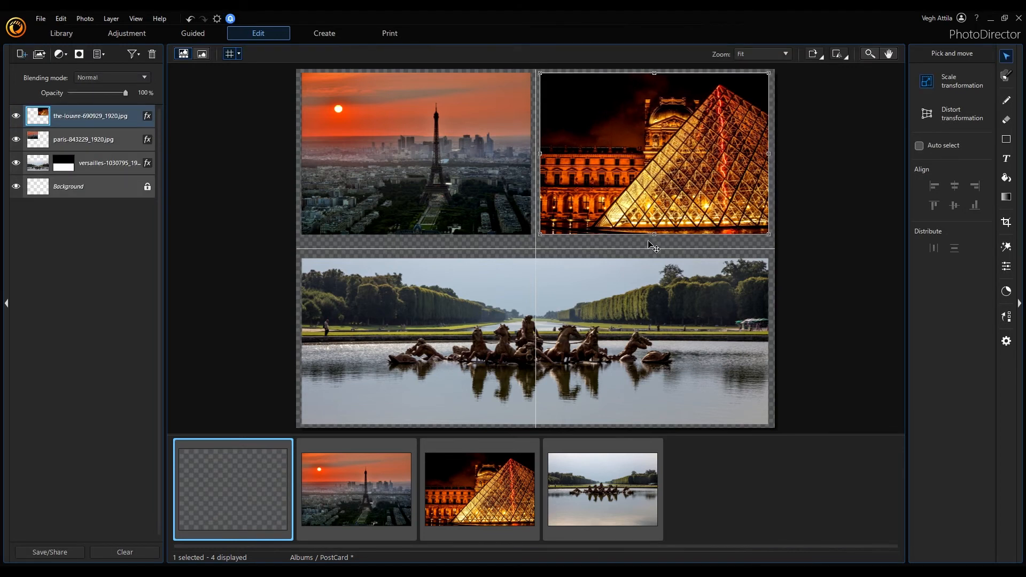
# Add the text "Welcome To Paris" on a single line and place it in the gap between the upper and lower photos.
pyautogui.click(1006, 160)
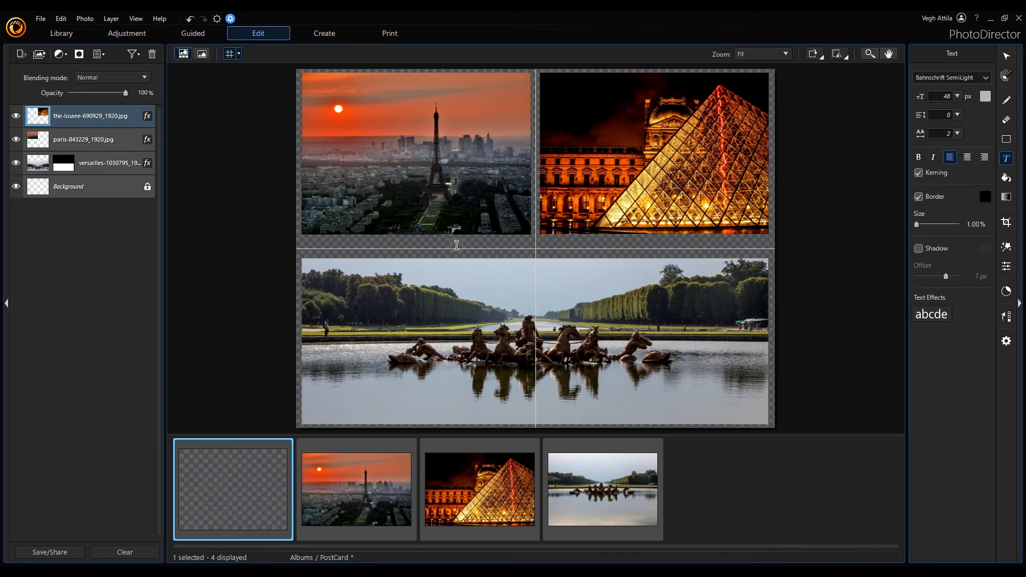
pyautogui.click(453, 245)
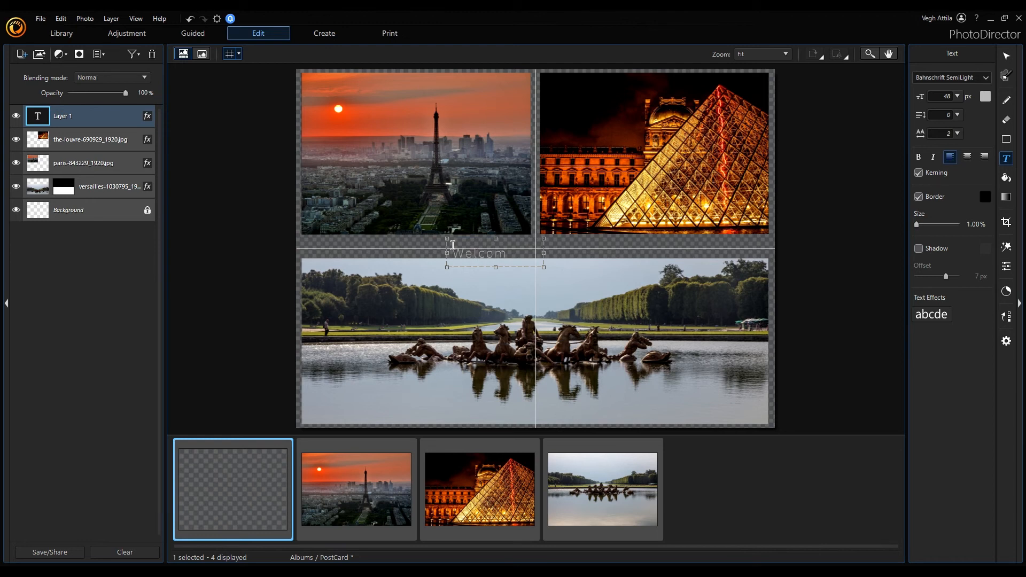
pyautogui.write('Welcome To')
pyautogui.press('Return')
pyautogui.write('Paris')
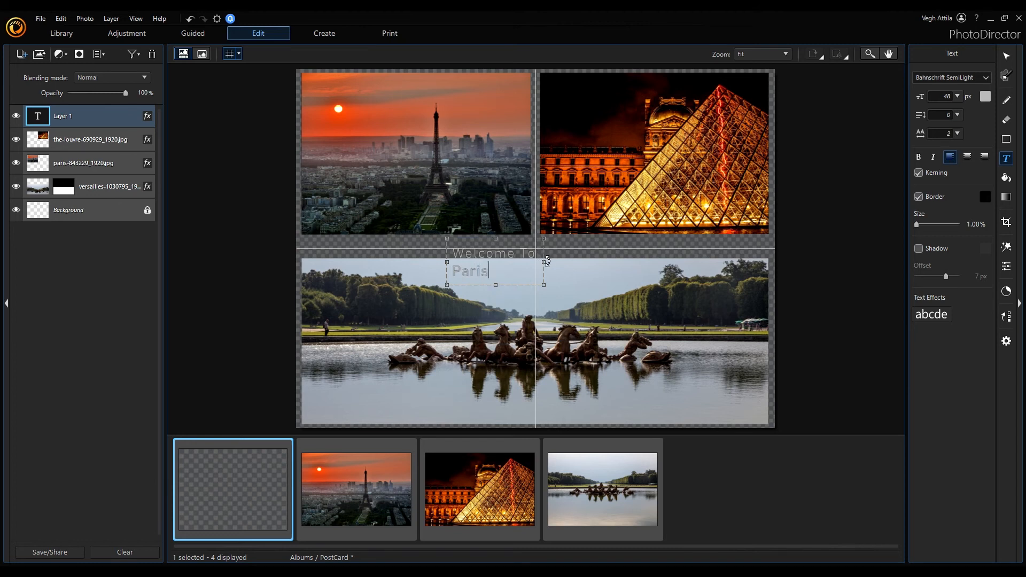
pyautogui.moveTo(544, 262); pyautogui.dragTo(633, 262)
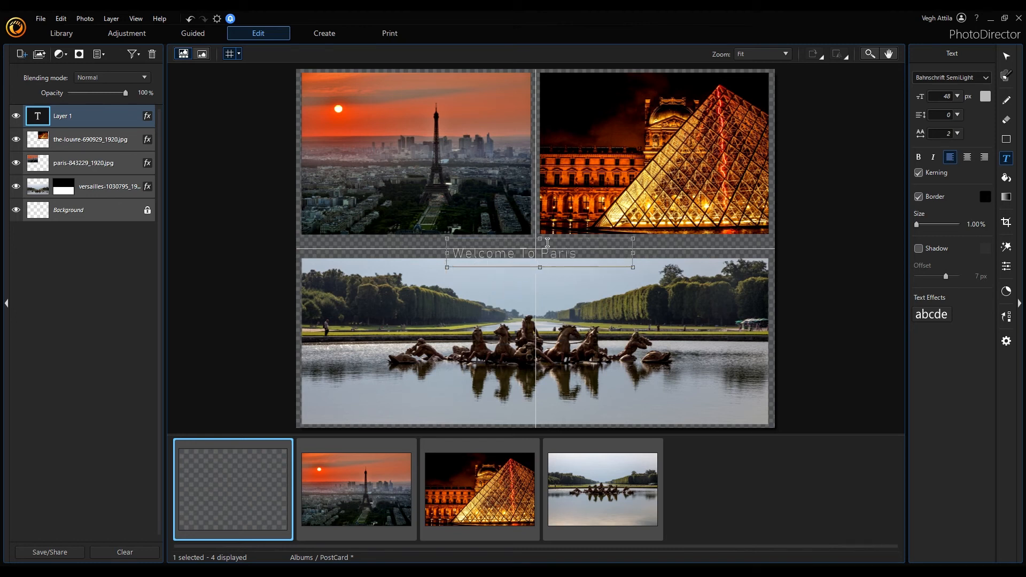
pyautogui.moveTo(524, 243)
pyautogui.mouseDown()
pyautogui.moveTo(545, 239)
pyautogui.moveTo(538, 230)
pyautogui.mouseUp()
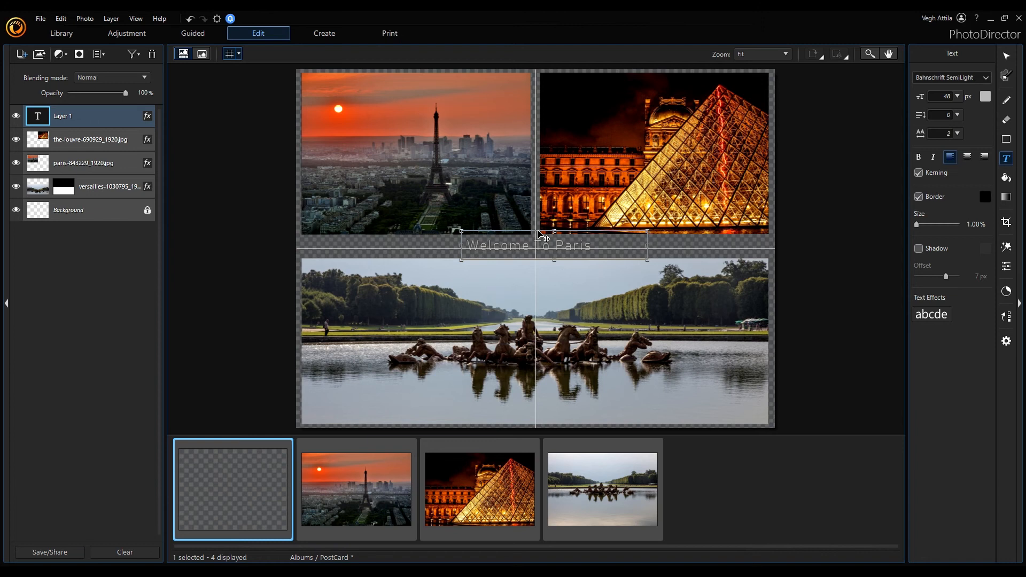
# Change the font of the whole "Welcome To Paris" text to Arimo.
pyautogui.doubleClick(586, 246)
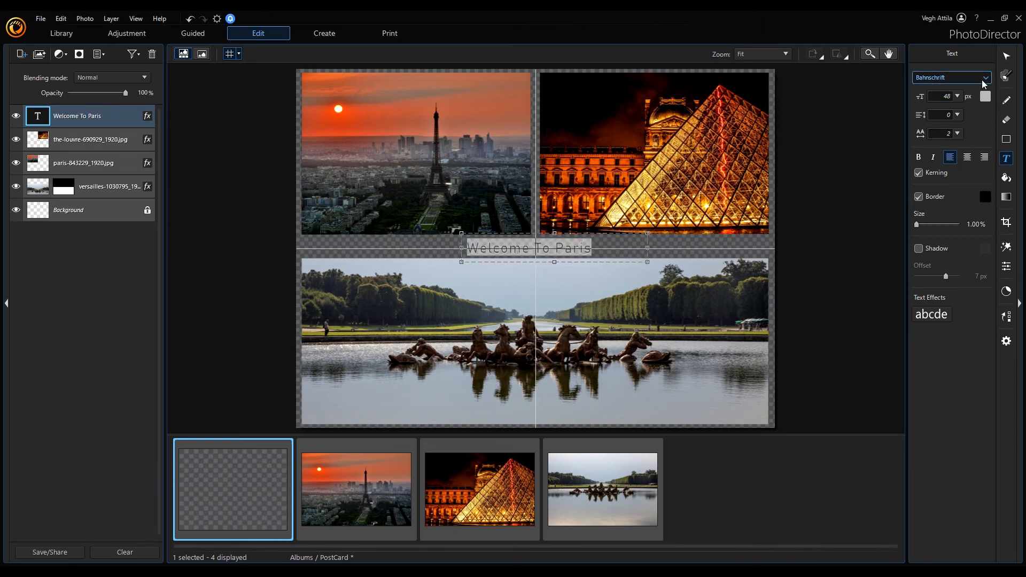
pyautogui.click(986, 79)
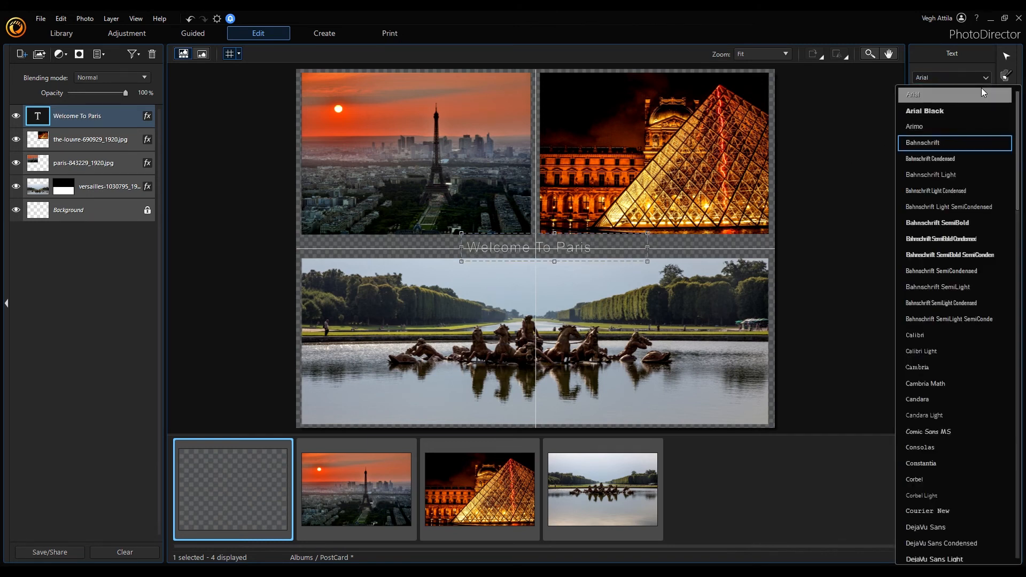
pyautogui.click(966, 448)
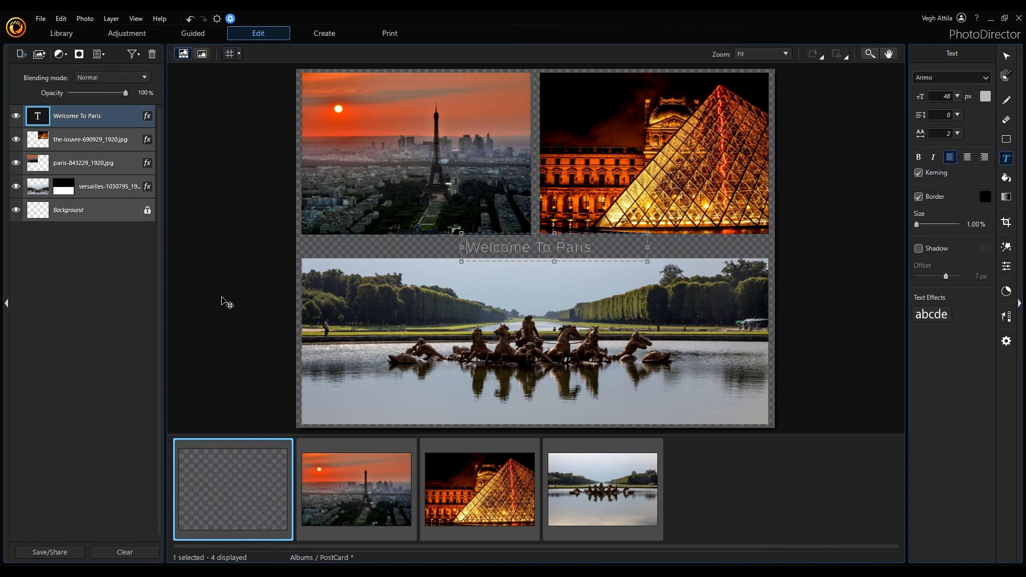
# Add a solid color layer in white (FFFFFF).
pyautogui.click(23, 58)
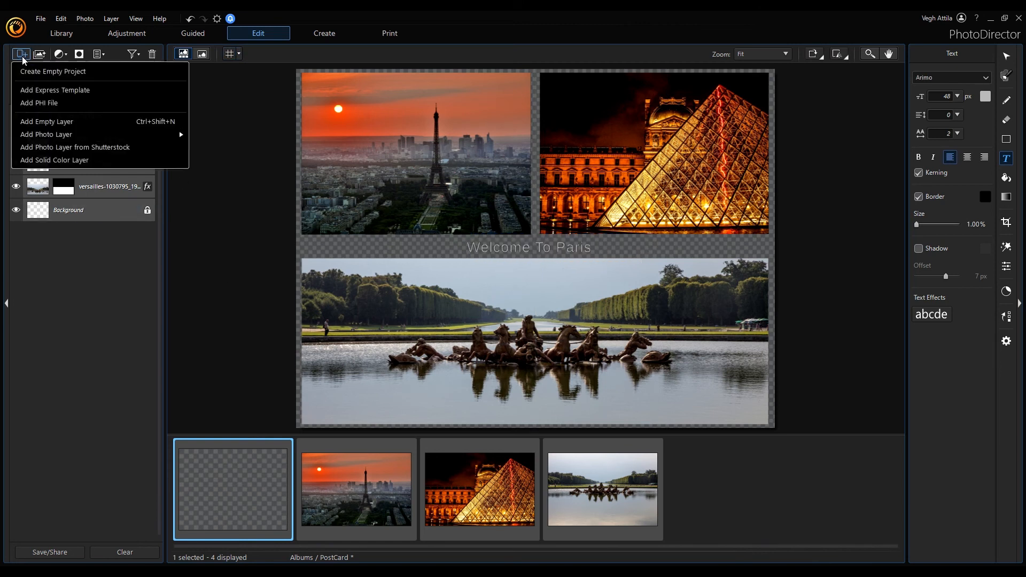
pyautogui.click(80, 161)
pyautogui.moveTo(515, 189); pyautogui.dragTo(273, 146)
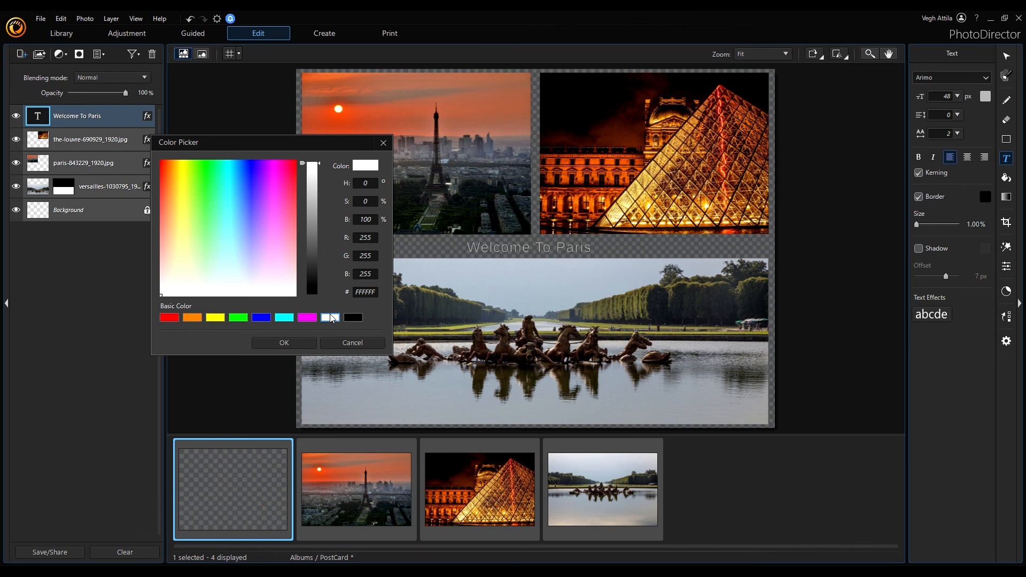
pyautogui.click(284, 345)
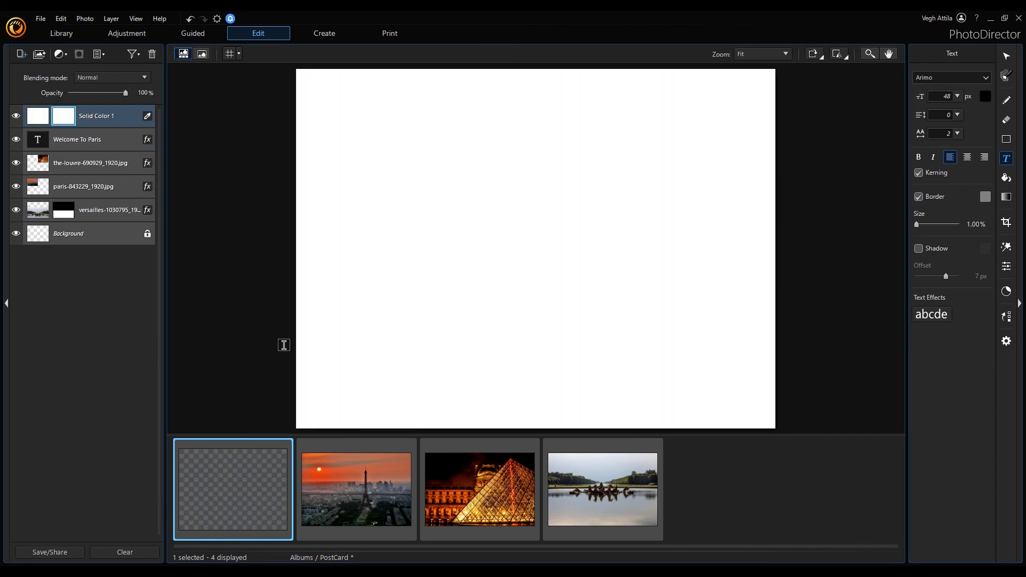
# Move the white solid color layer beneath the text and photo layers, directly above the Background, and deselect it.
pyautogui.click(96, 117)
pyautogui.moveTo(97, 117); pyautogui.dragTo(91, 219)
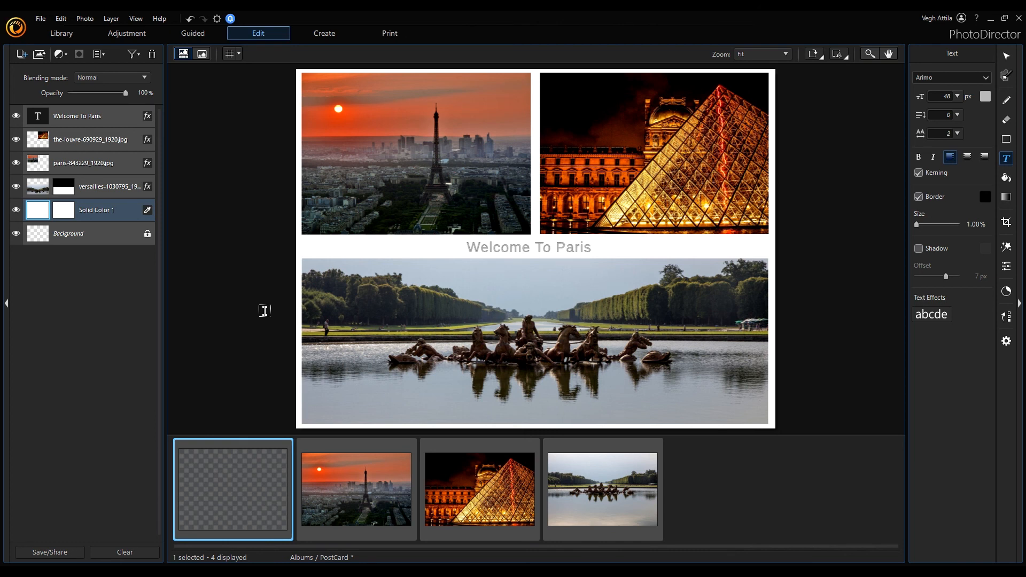
pyautogui.click(220, 291)
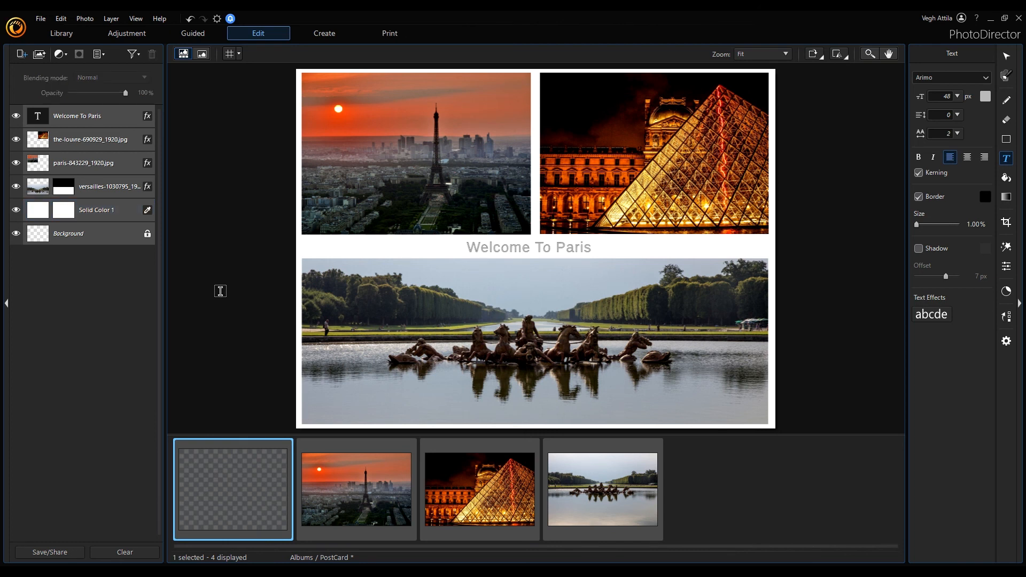